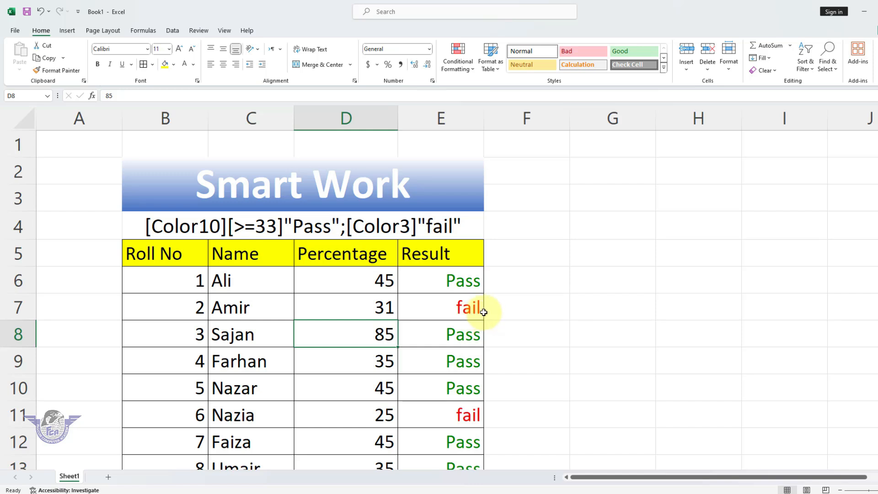
Clear all existing entries in the Result column from E6 down to E26
click(457, 282)
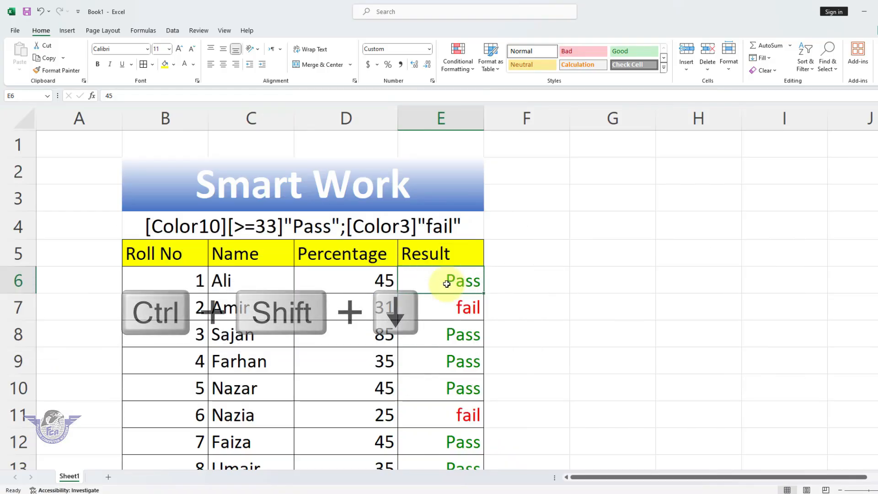
key(ctrl+shift+Down)
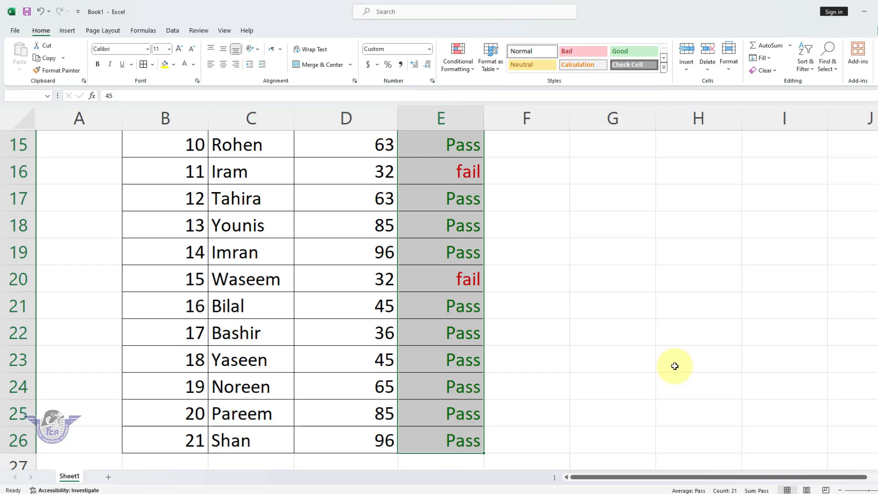
key(Delete)
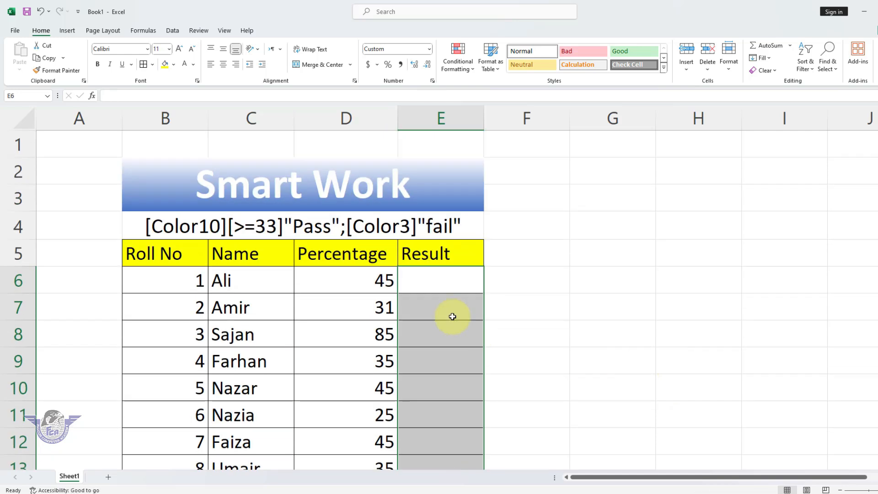
Copy all the Percentage values starting at D6 into the Result column starting at E6
click(370, 284)
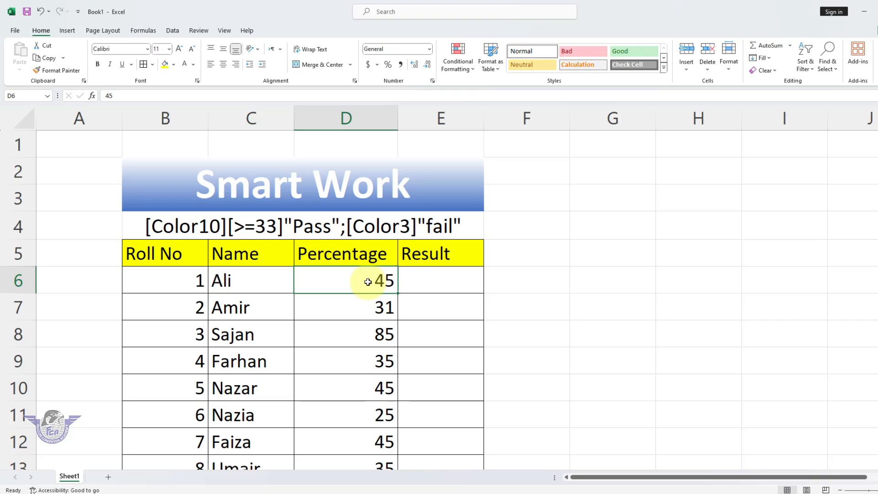
key(ctrl+shift+Down)
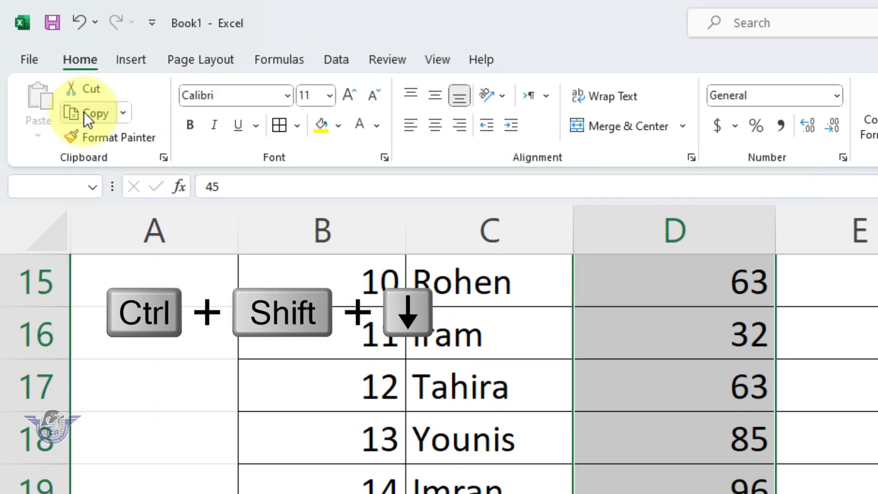
click(48, 63)
scroll(302, 144, up, 5)
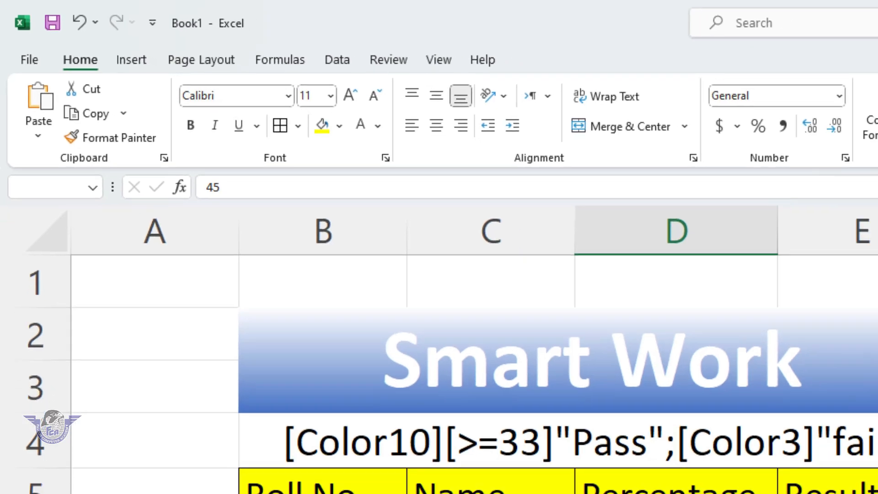
click(513, 313)
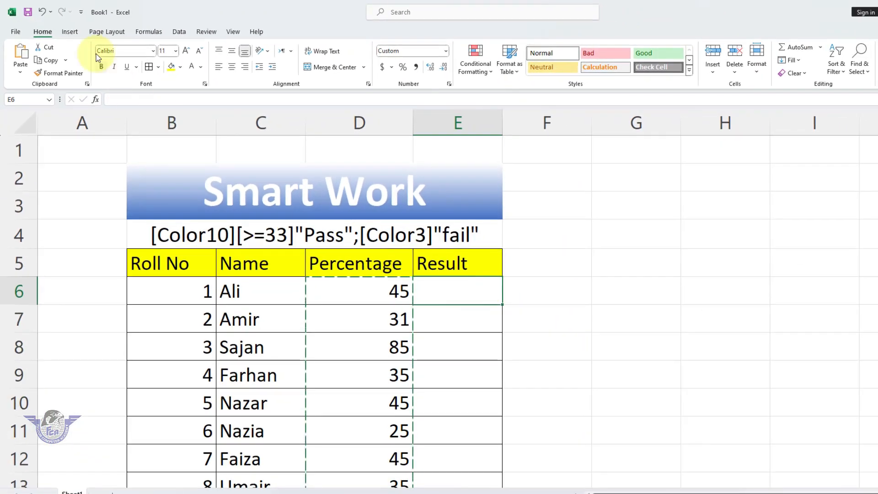
click(38, 103)
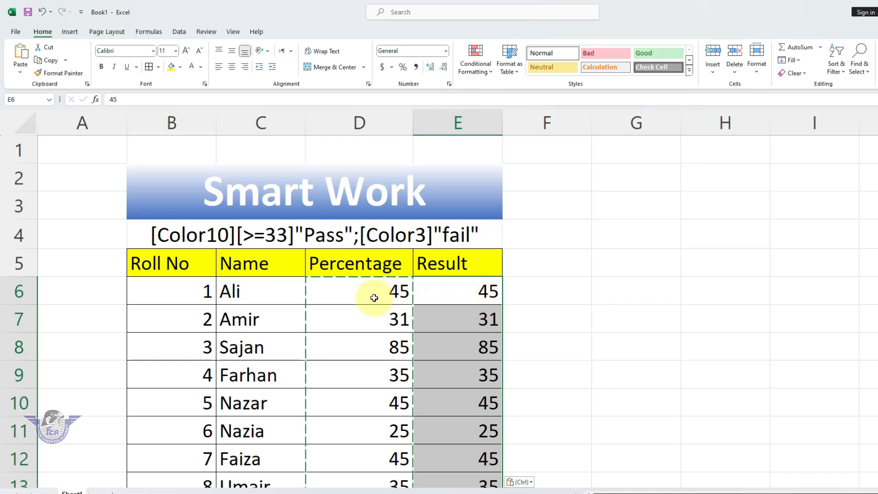
key(Escape)
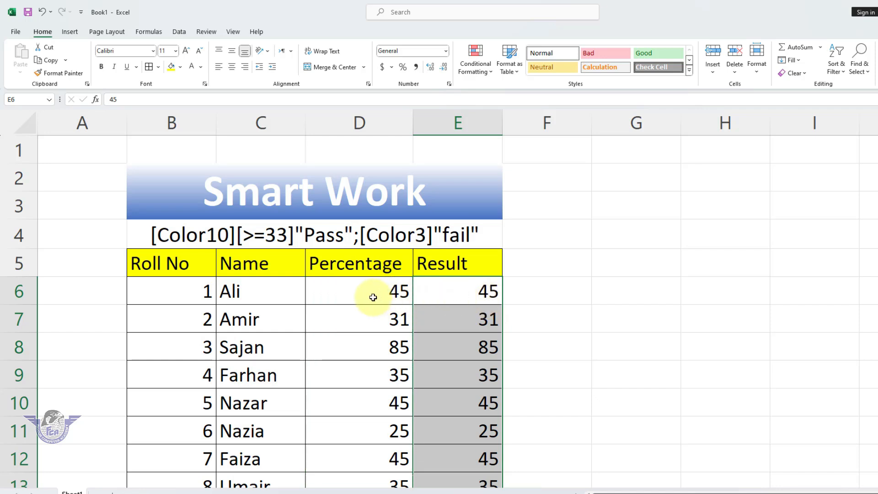
Open the cell format settings for all values in the Result column and choose the Custom number category
click(478, 289)
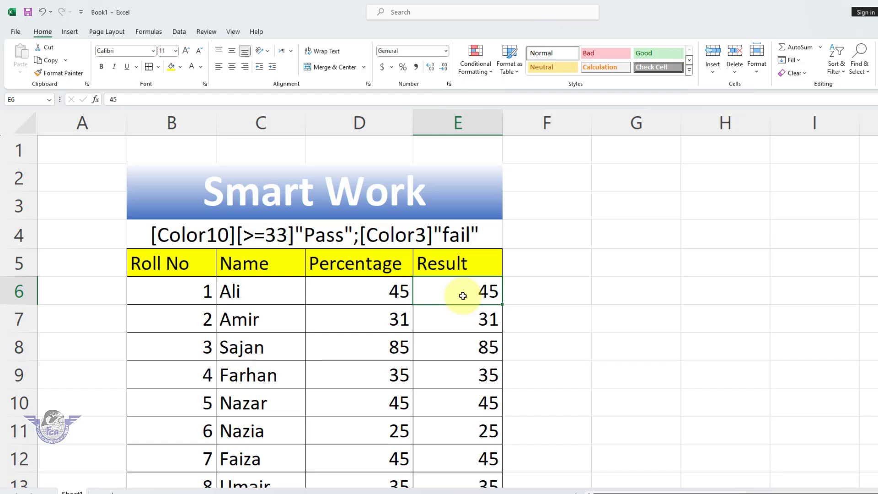
drag(462, 296, 460, 378)
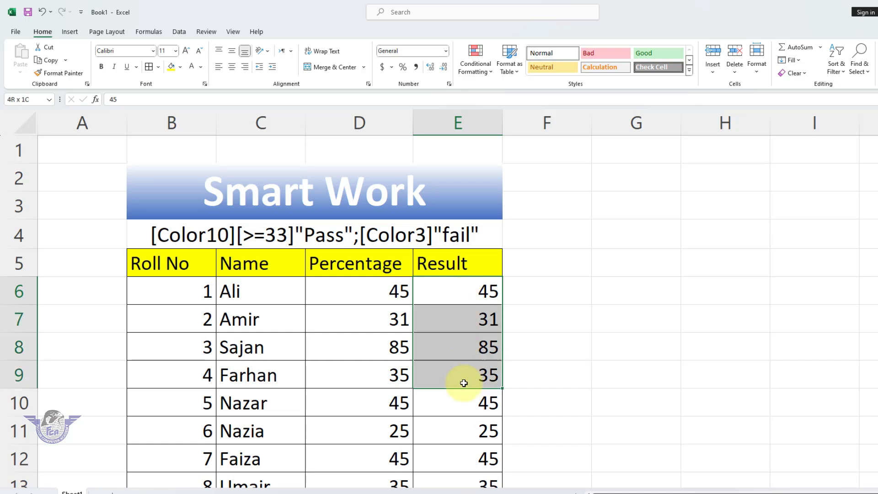
click(462, 292)
key(ctrl+shift+Down)
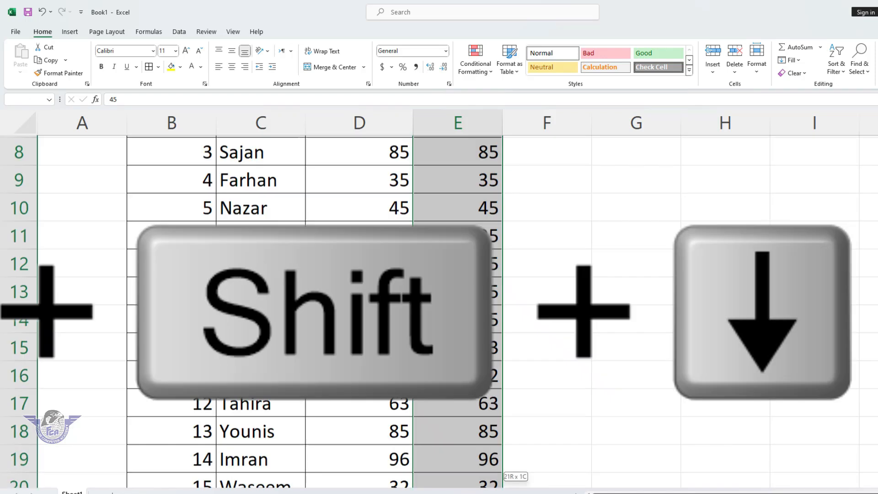
scroll(527, 247, up, 2)
scroll(527, 248, up, 3)
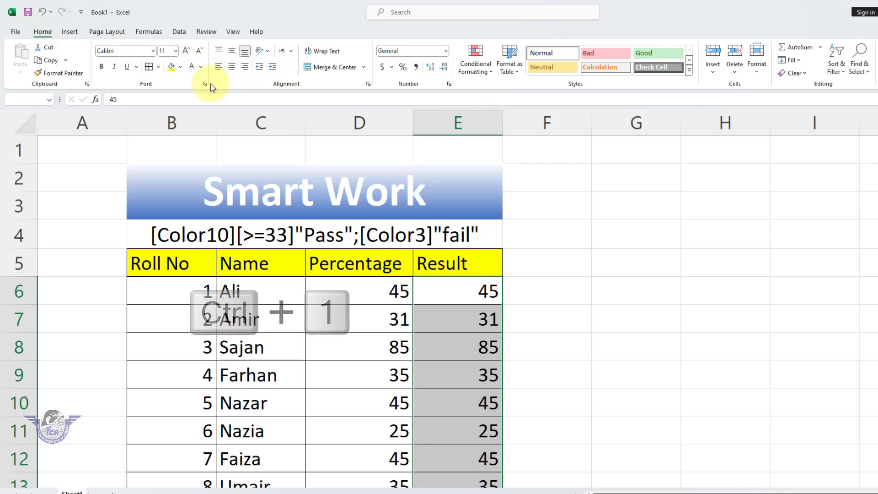
click(450, 86)
drag(662, 97, 615, 132)
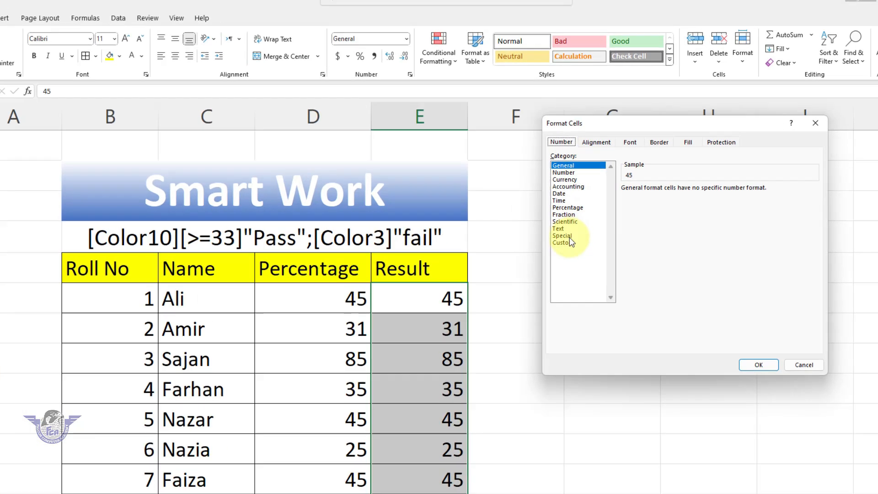
click(593, 238)
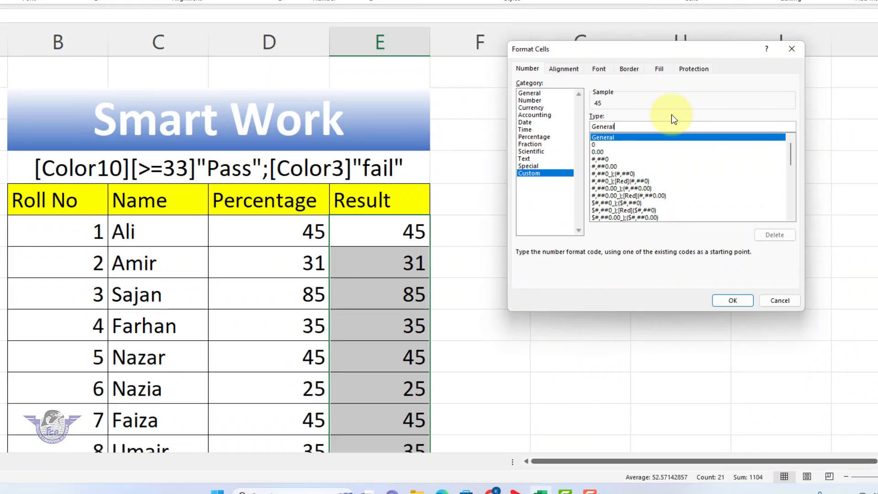
Replace the General format code with [color10][>=33]"Pass";[color3]"Fail" and apply it to the Result column
key(BackSpace)
key(BackSpace)
key(BackSpace)
key(BackSpace)
key(BackSpace)
key(BackSpace)
key(BackSpace)
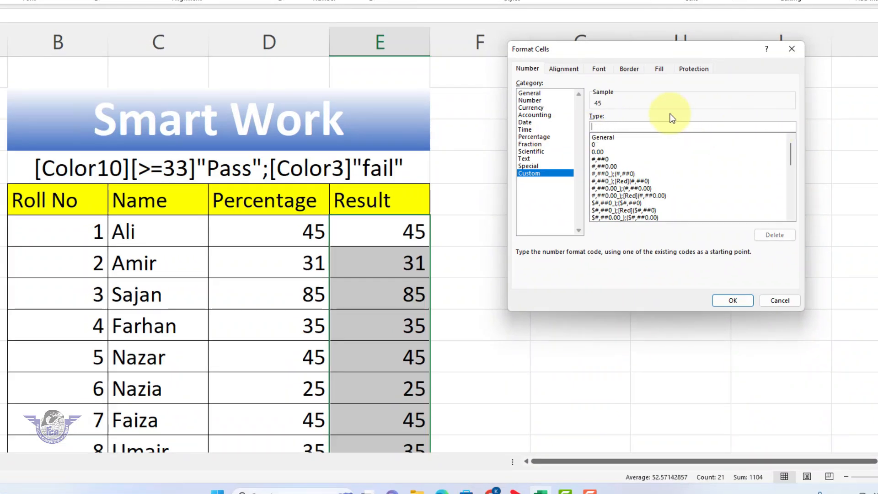
text([col)
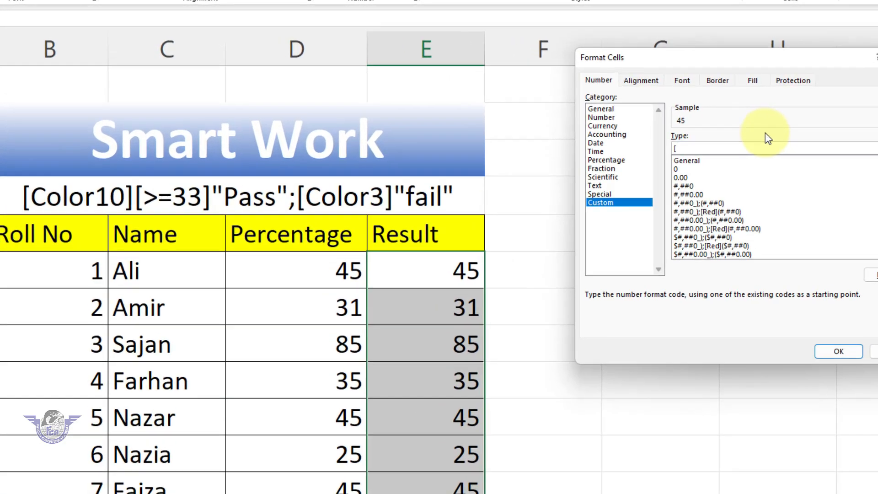
text(or10)
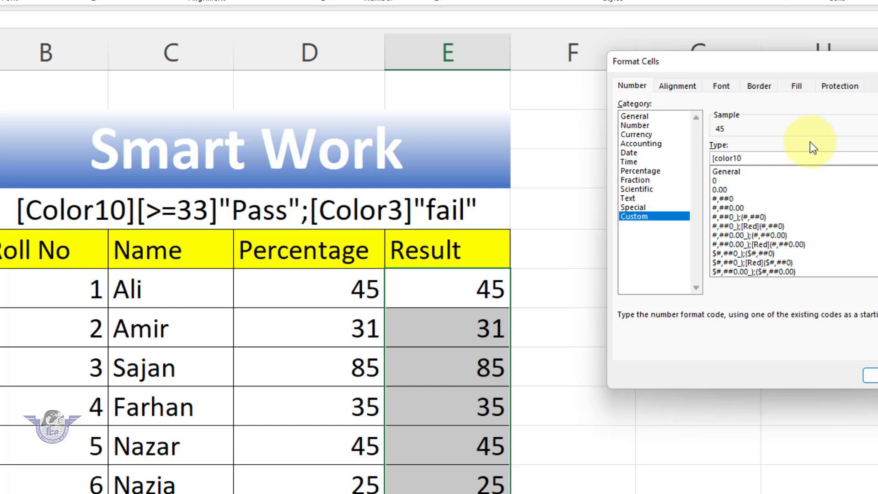
text(][>=33]"Pass";[color3]"Fail)
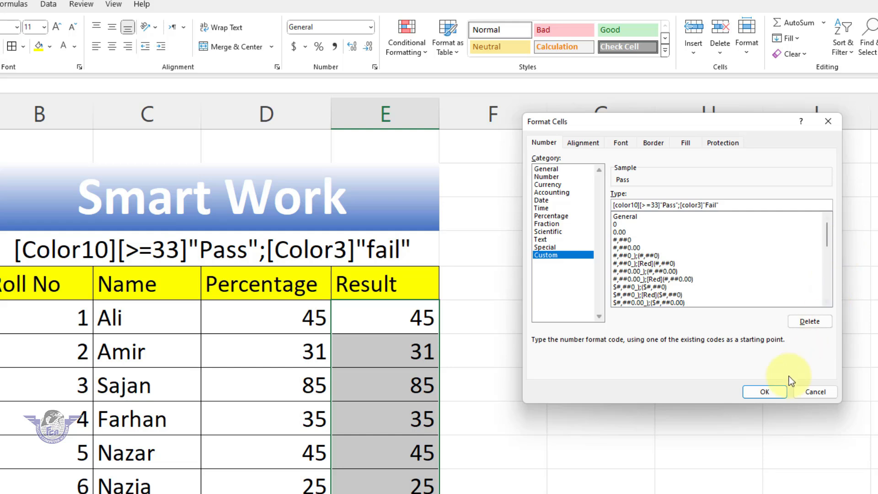
click(768, 391)
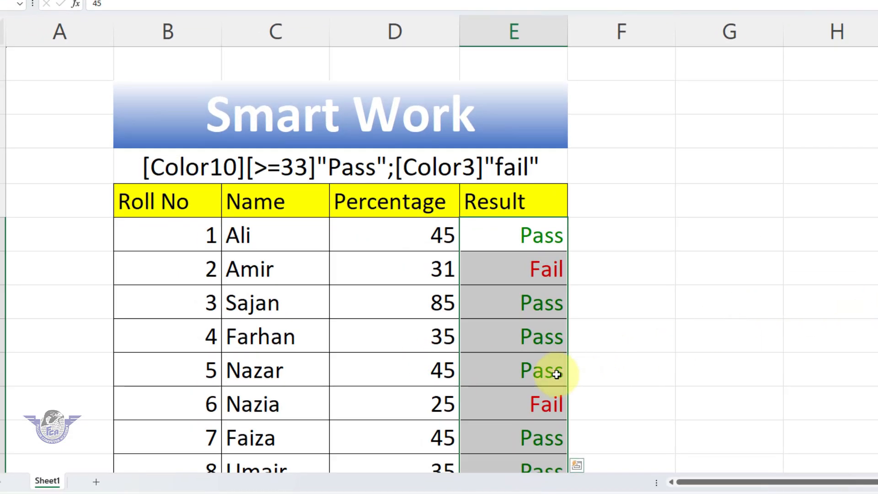
Review the Pass and Fail labels against the percentages down to the last row of the table
scroll(553, 371, down, 5)
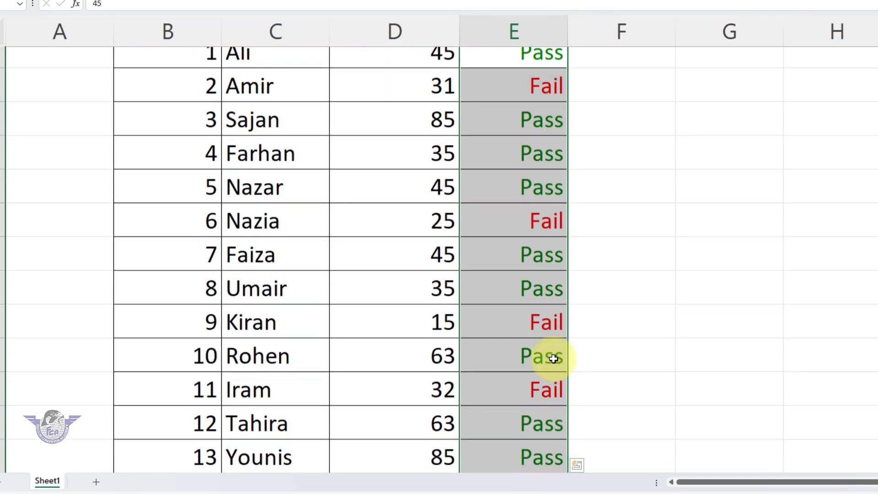
scroll(553, 359, down, 1)
click(529, 266)
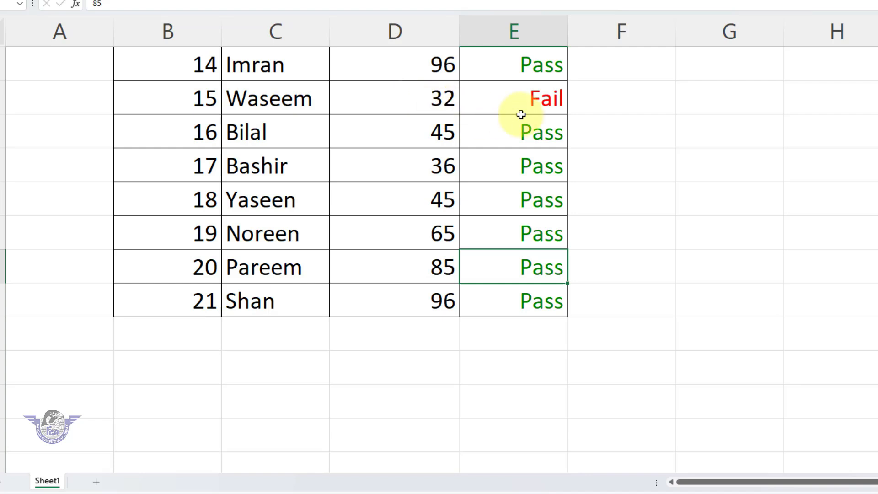
scroll(522, 114, up, 2)
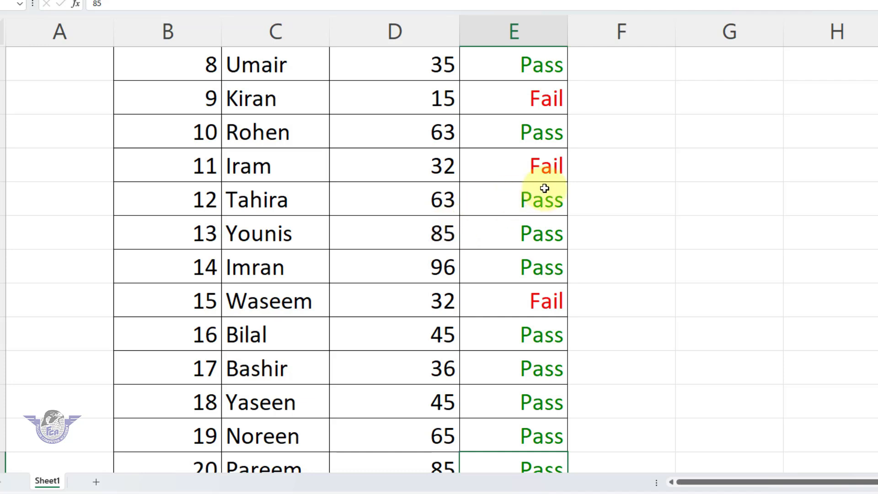
scroll(544, 188, up, 1)
scroll(544, 188, up, 3)
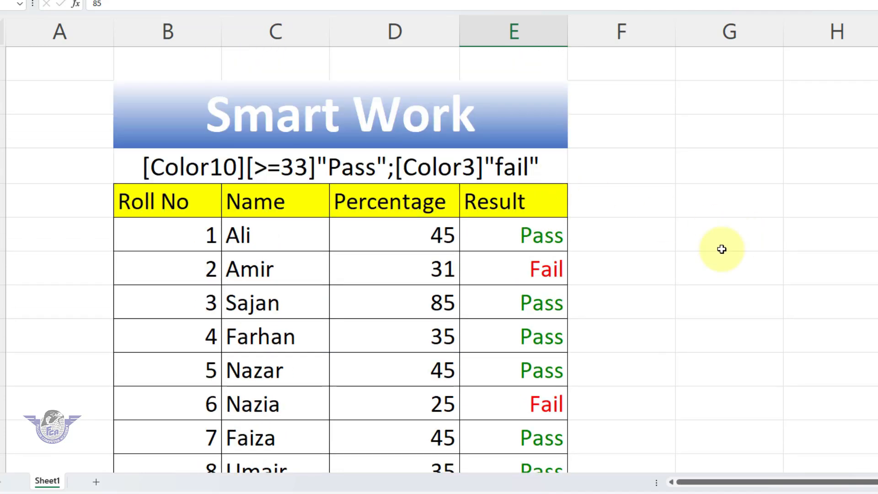
Set both the Percentage in D6 and the Result in E6 to 32 for roll number 1
click(448, 238)
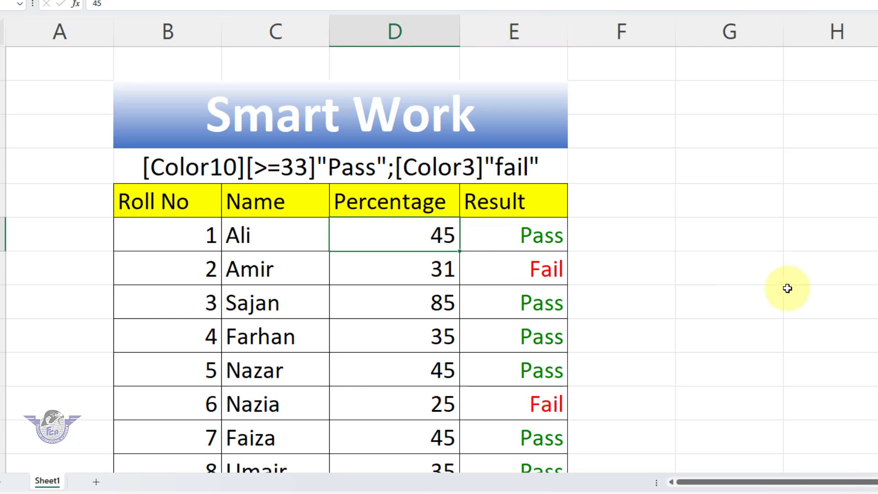
text(32)
key(Return)
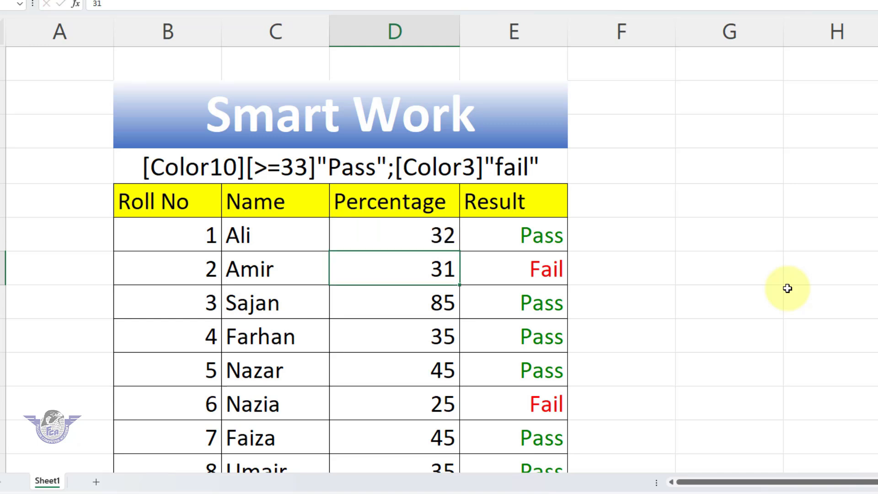
click(545, 243)
text(32)
key(Return)
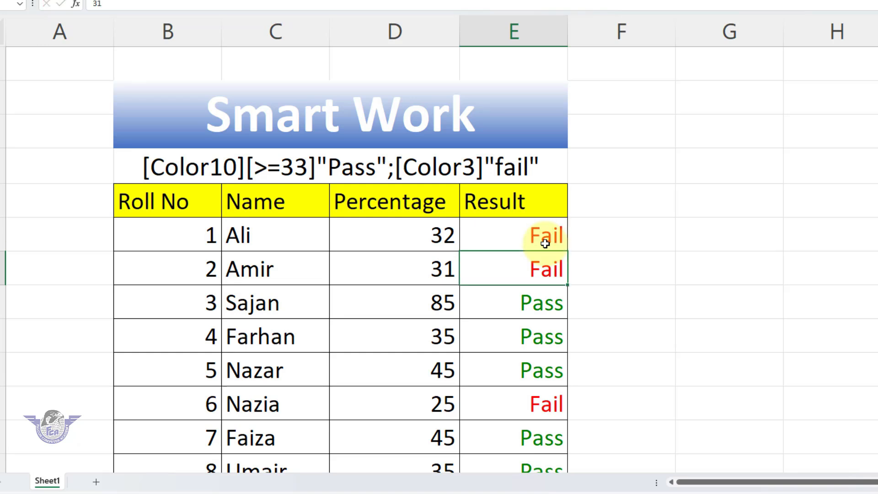